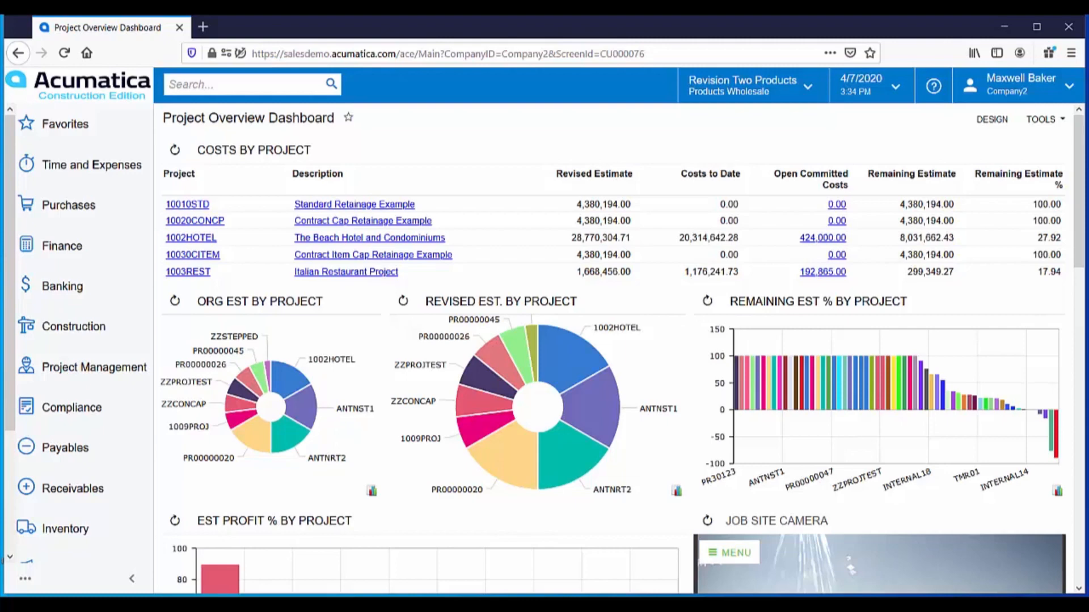
Step: Open the on-hold Alcon Lighting purchase order dated 4/7/2020 from the list of open purchase orders
{"action": "left_click", "coordinate": [69, 215]}
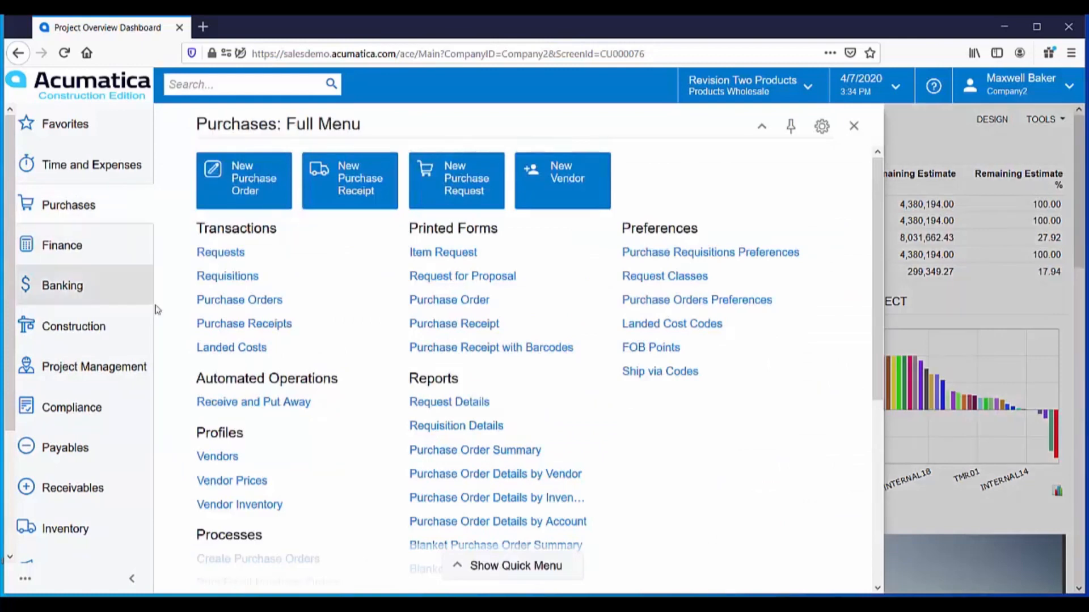
{"action": "left_click", "coordinate": [244, 301]}
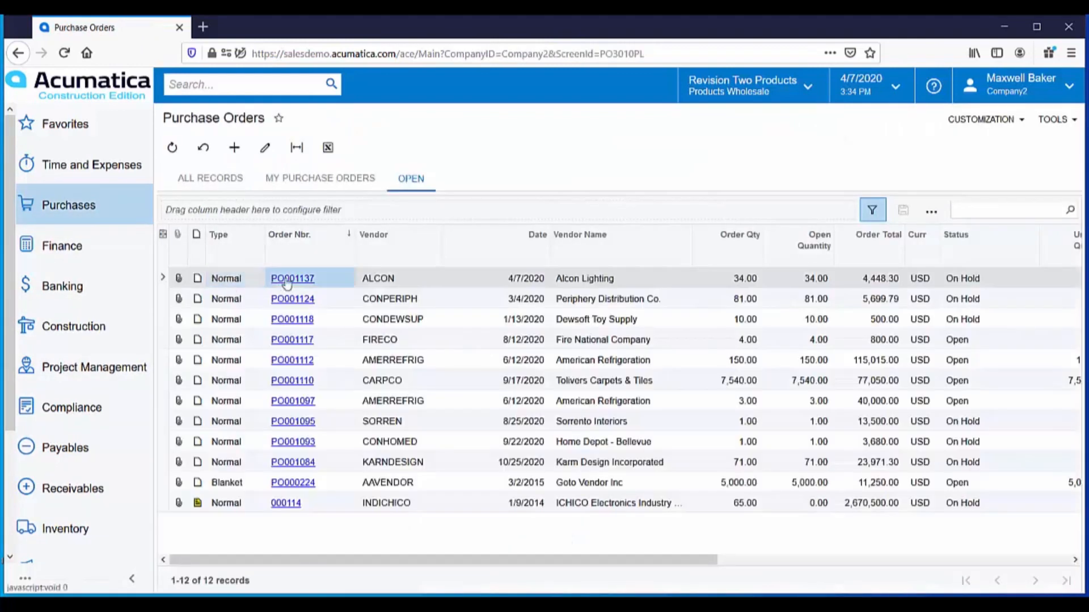
{"action": "left_click", "coordinate": [287, 280]}
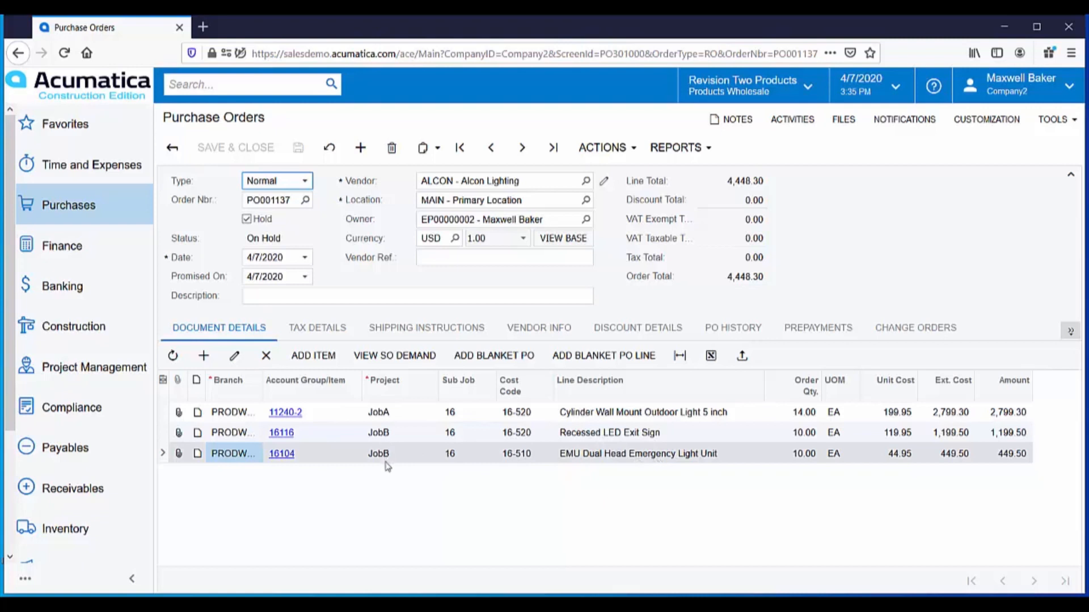
Step: Take the Alcon Lighting purchase order off hold and save it
{"action": "left_click", "coordinate": [248, 220]}
{"action": "left_click", "coordinate": [248, 220]}
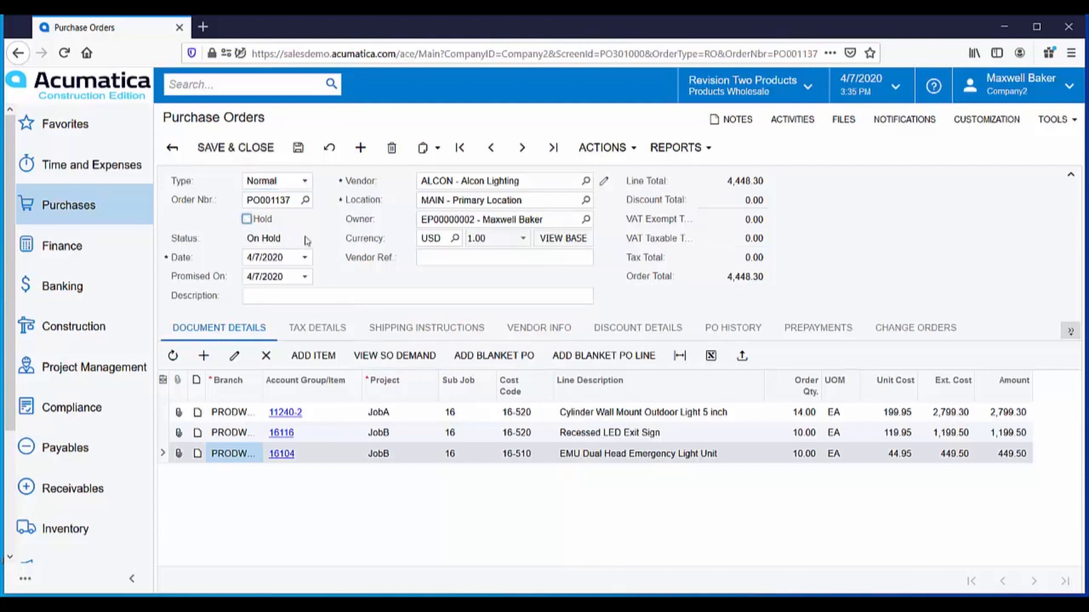
{"action": "left_click", "coordinate": [298, 148]}
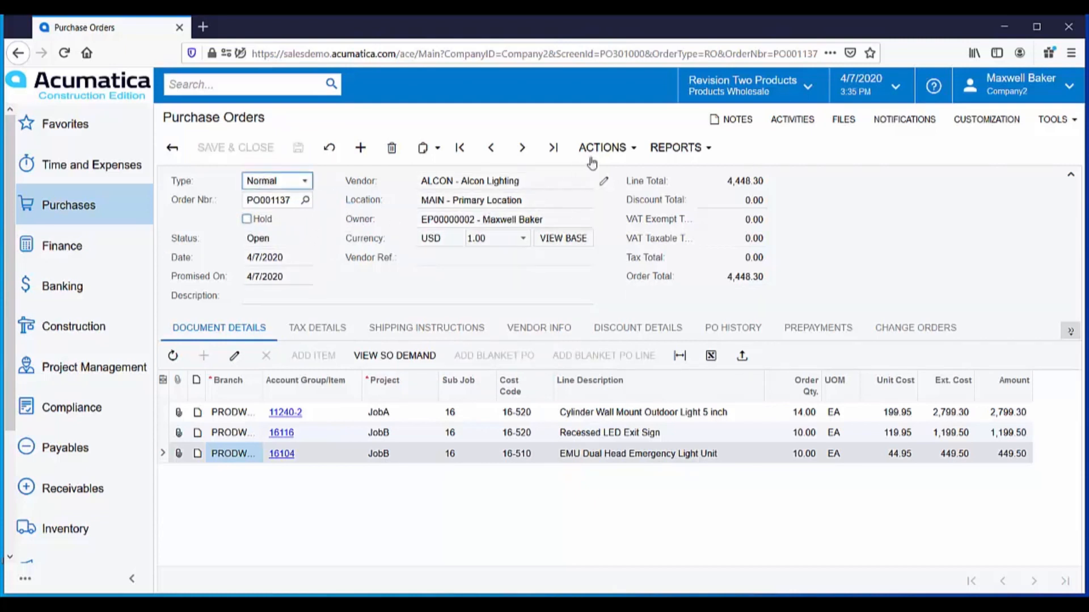
Step: Email the purchase order to the vendor and check the logged message among the order's activities
{"action": "left_click", "coordinate": [633, 154]}
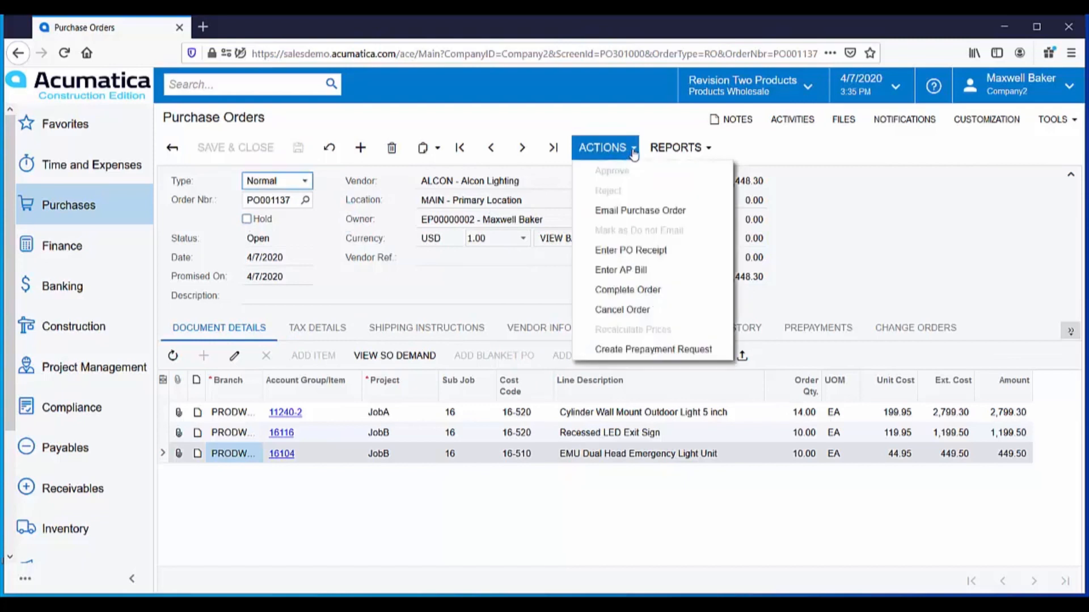
{"action": "left_click", "coordinate": [622, 217]}
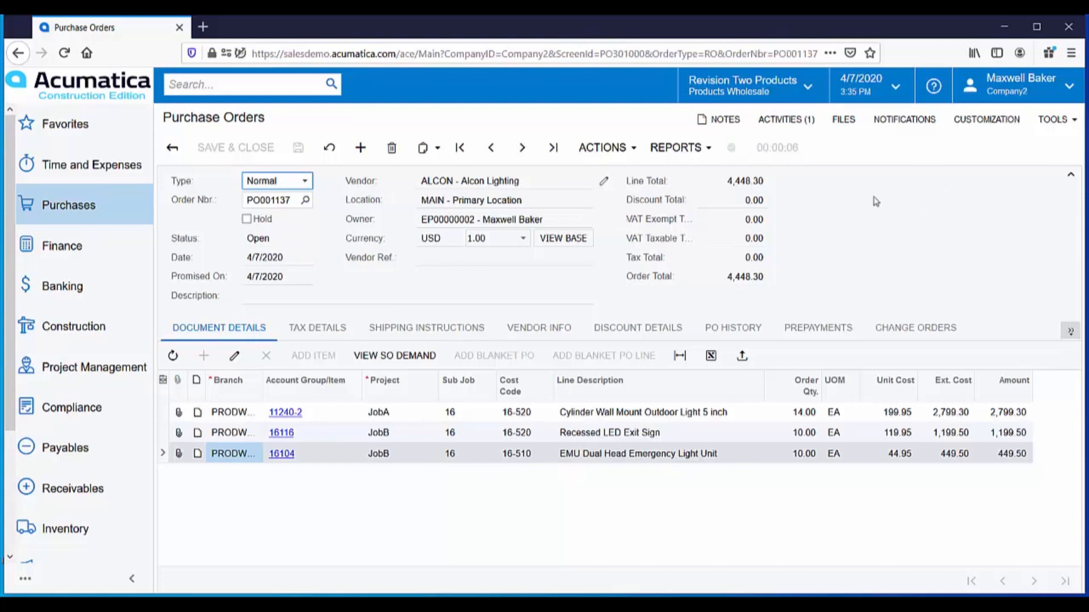
{"action": "left_click", "coordinate": [781, 129]}
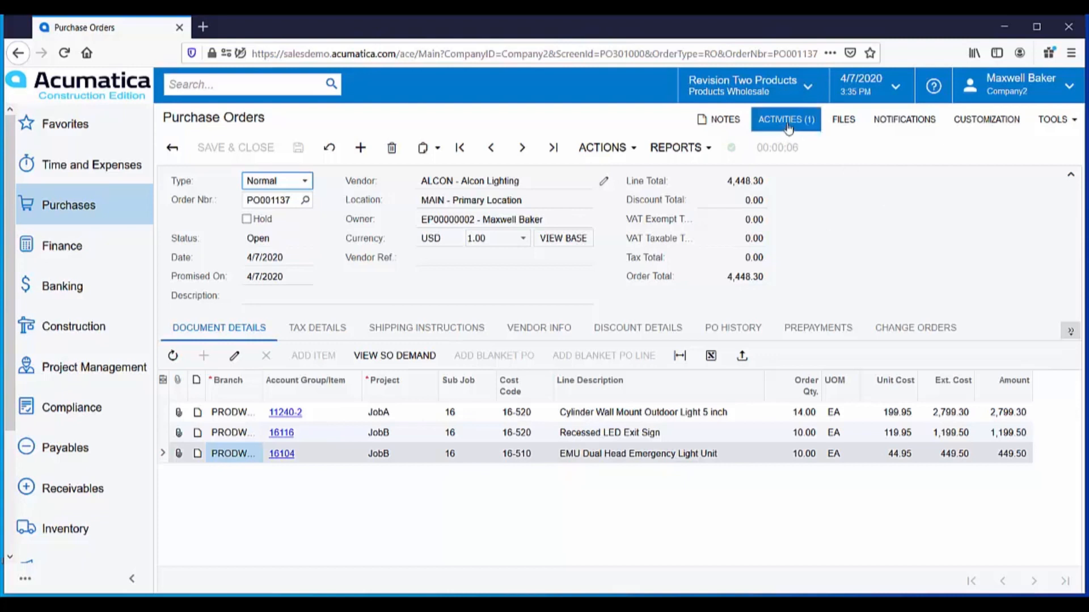
{"action": "left_click", "coordinate": [786, 122]}
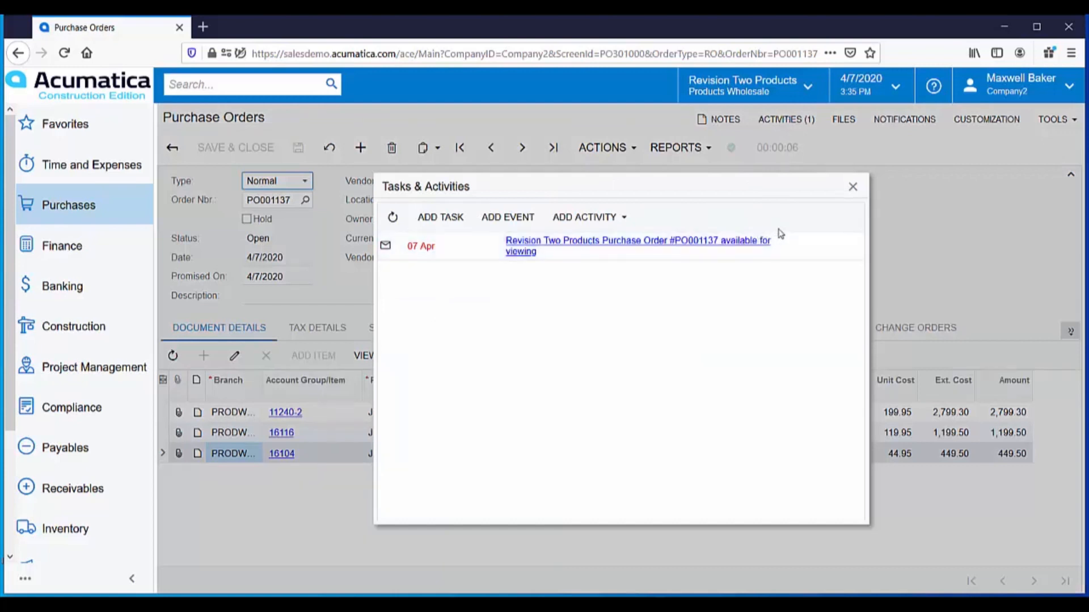
{"action": "left_click", "coordinate": [853, 188]}
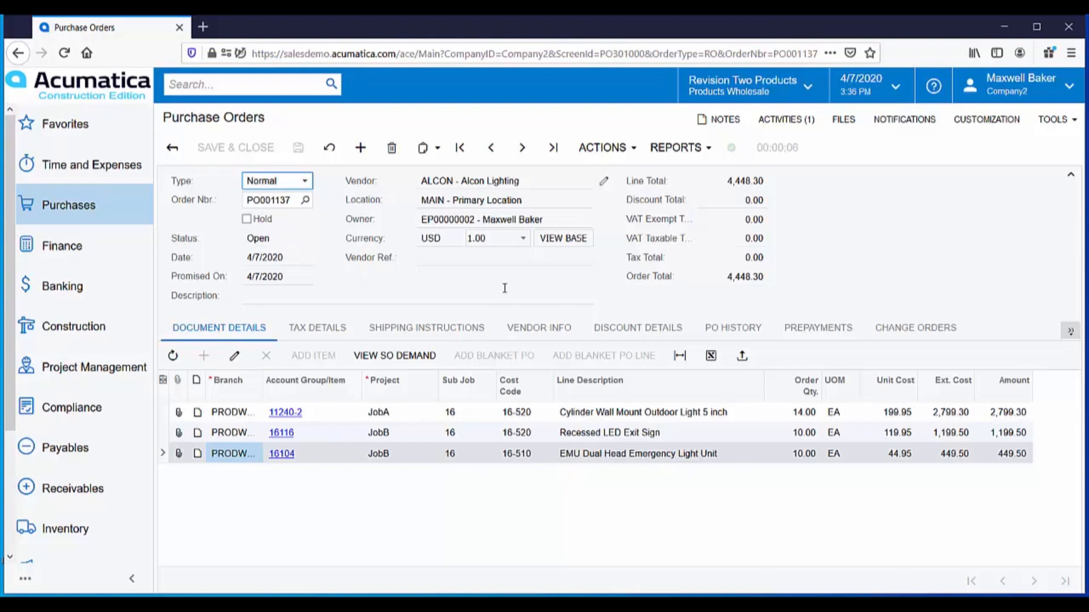
Step: Enter a receipt for the full purchase order with bill creation turned off, and release it
{"action": "left_click", "coordinate": [630, 150]}
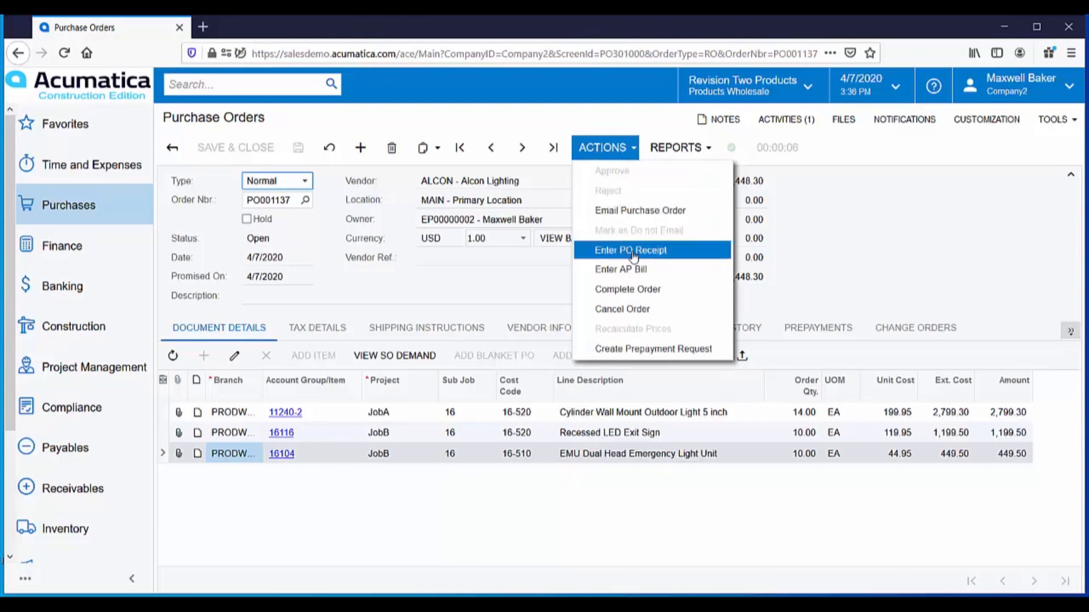
{"action": "left_click", "coordinate": [633, 252]}
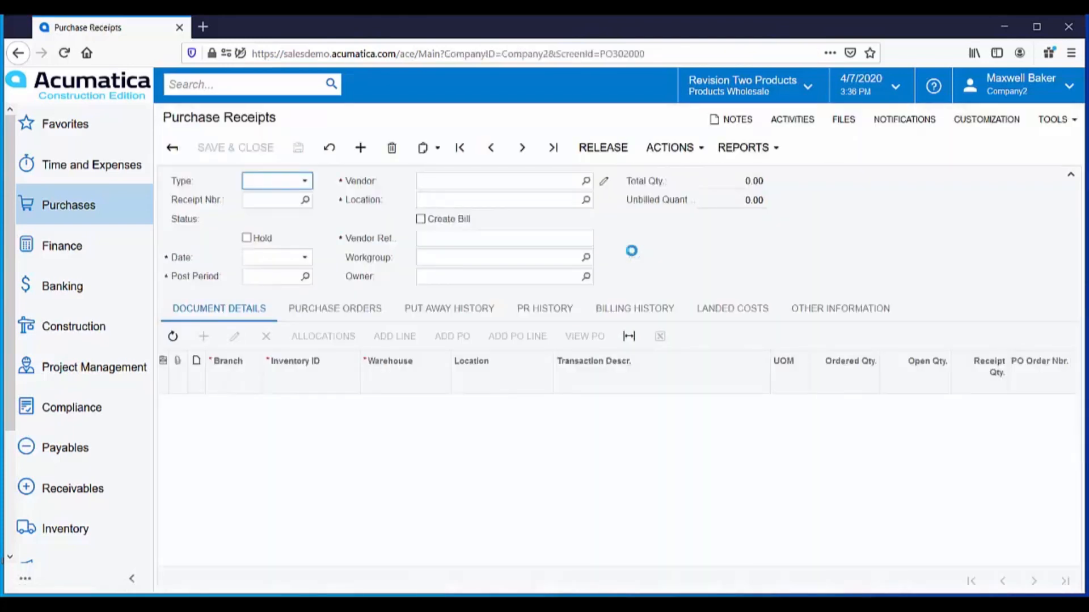
{"action": "left_click", "coordinate": [420, 220]}
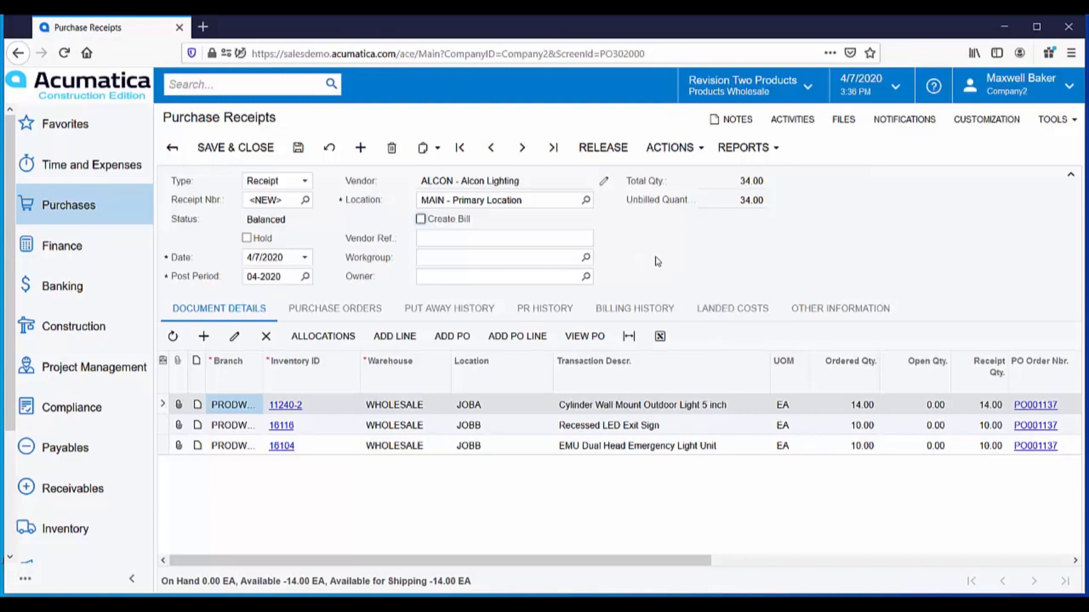
{"action": "left_click", "coordinate": [599, 153]}
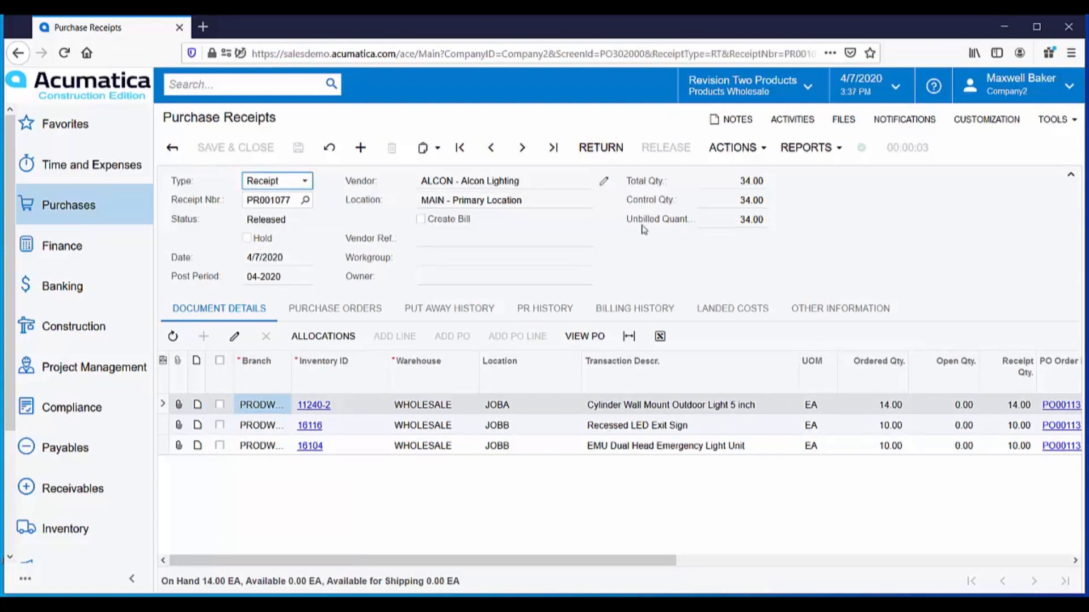
Step: Open project JobA and review its commitments, including the linked Alcon purchase order, and its balances by account group
{"action": "left_click", "coordinate": [75, 333]}
{"action": "left_click", "coordinate": [211, 428]}
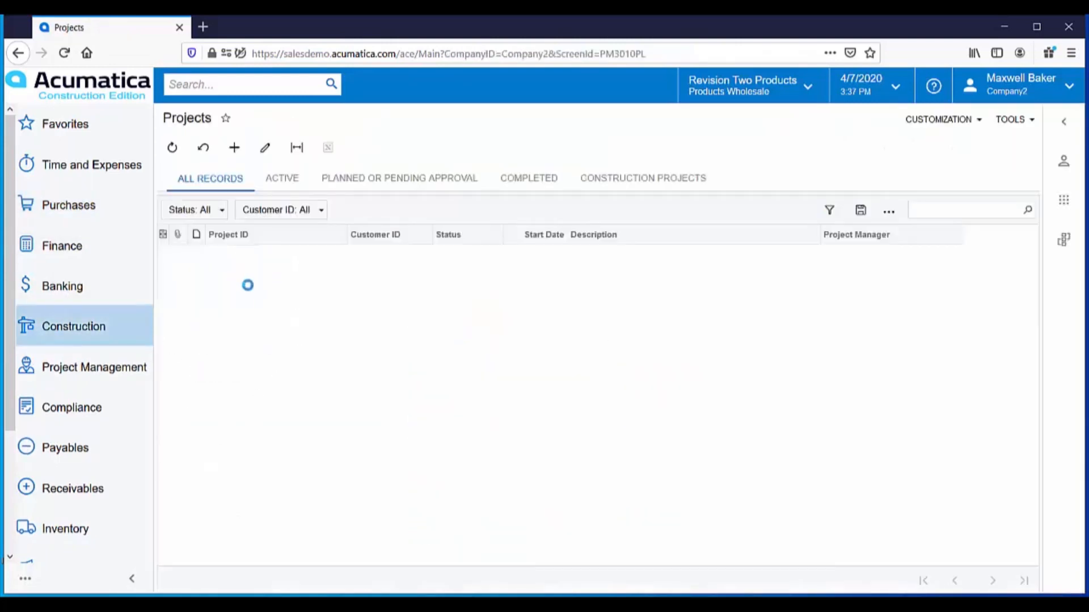
{"action": "left_click", "coordinate": [222, 281]}
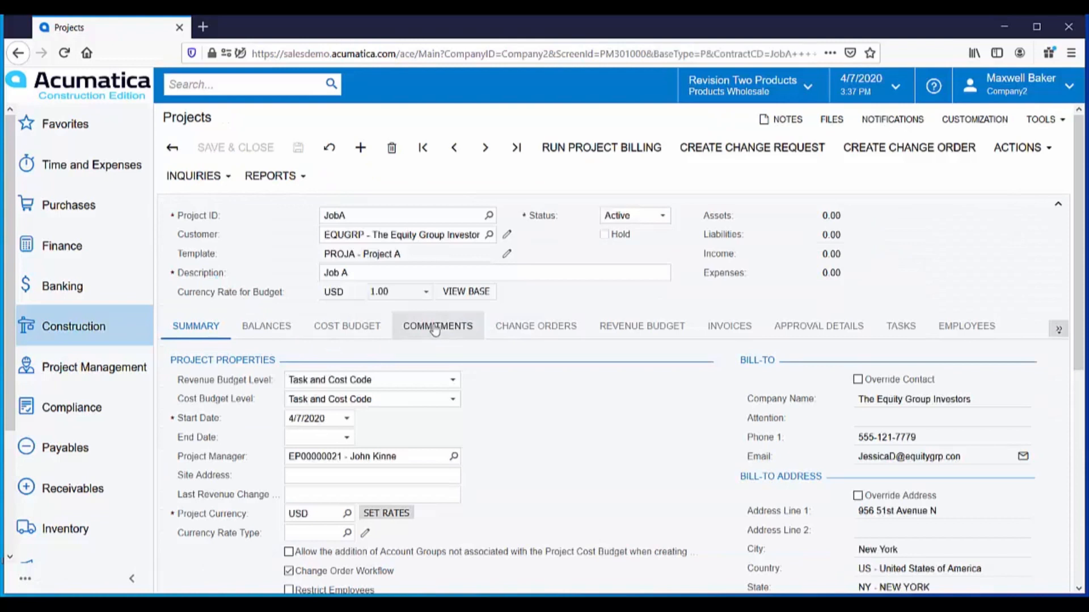
{"action": "left_click", "coordinate": [435, 330]}
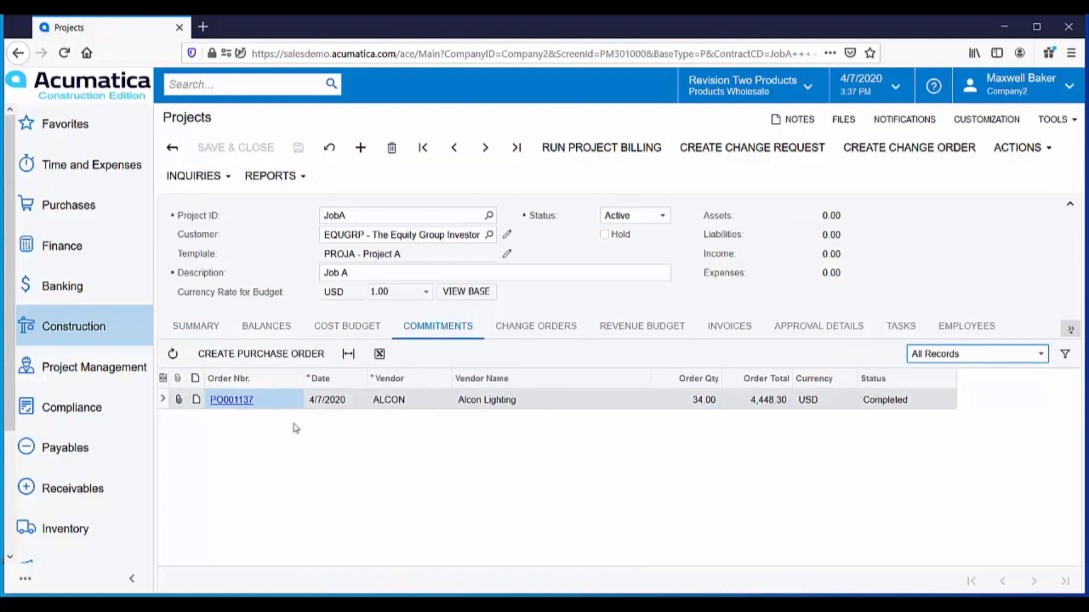
{"action": "left_click", "coordinate": [225, 404]}
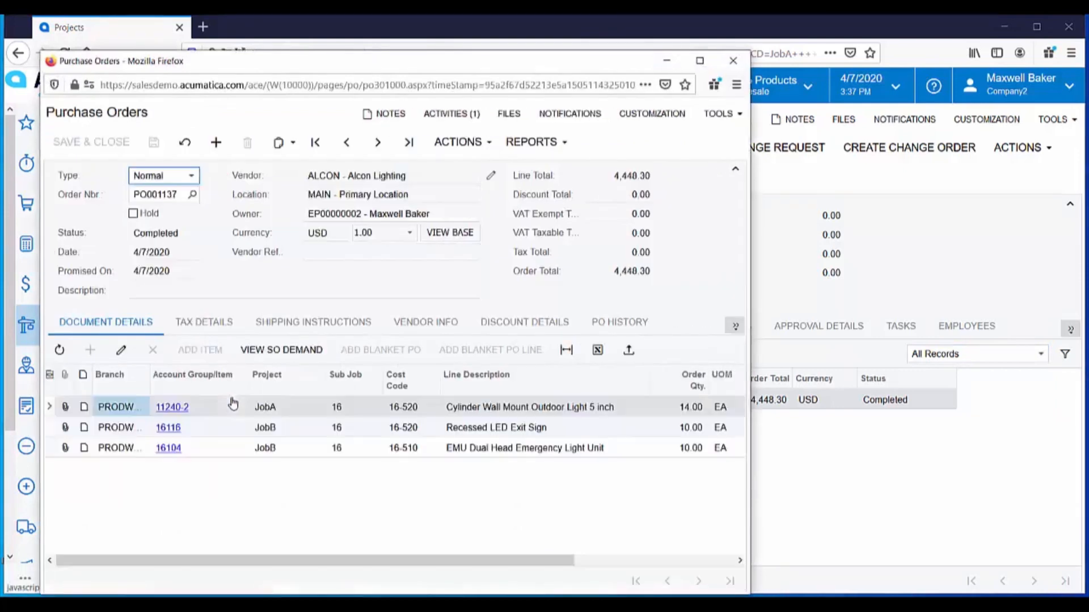
{"action": "left_click", "coordinate": [733, 61]}
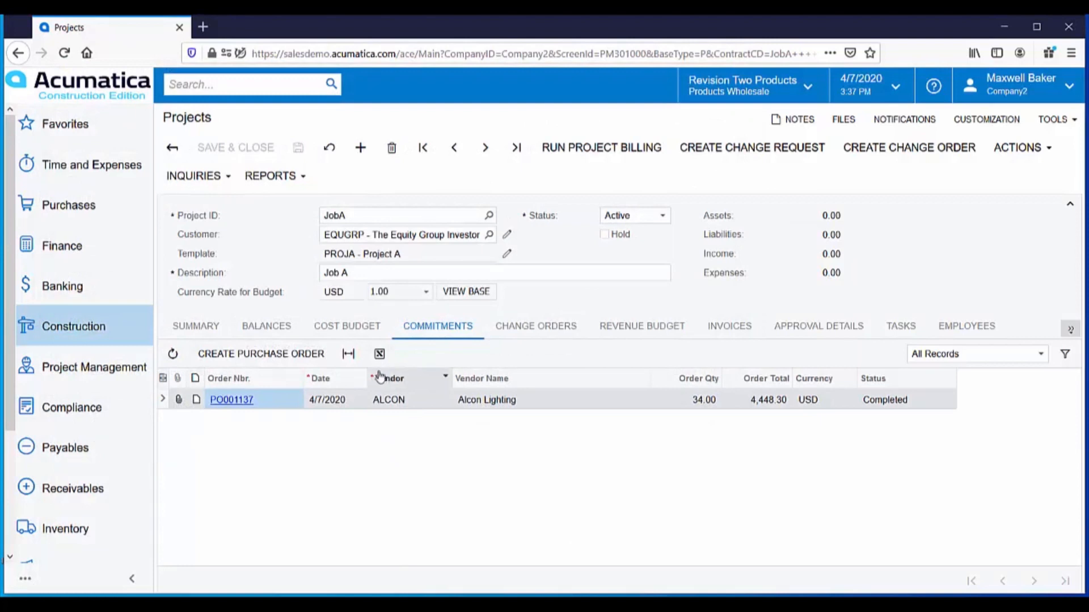
{"action": "left_click", "coordinate": [264, 331]}
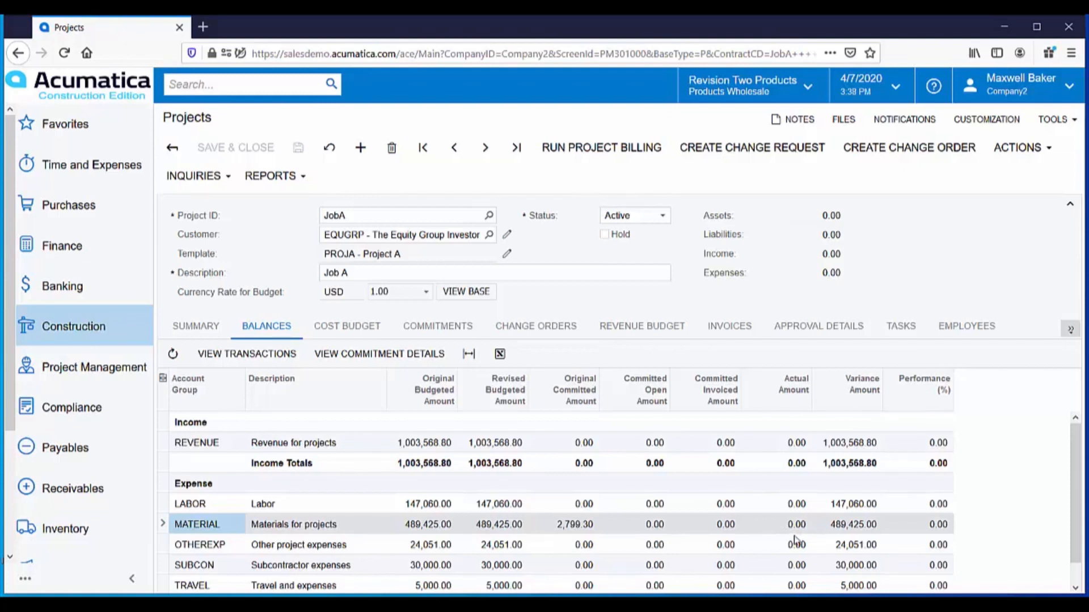
Step: Open the on-hold inventory issue dated 4/7/2020 from the list of inventory issues
{"action": "left_click", "coordinate": [64, 533]}
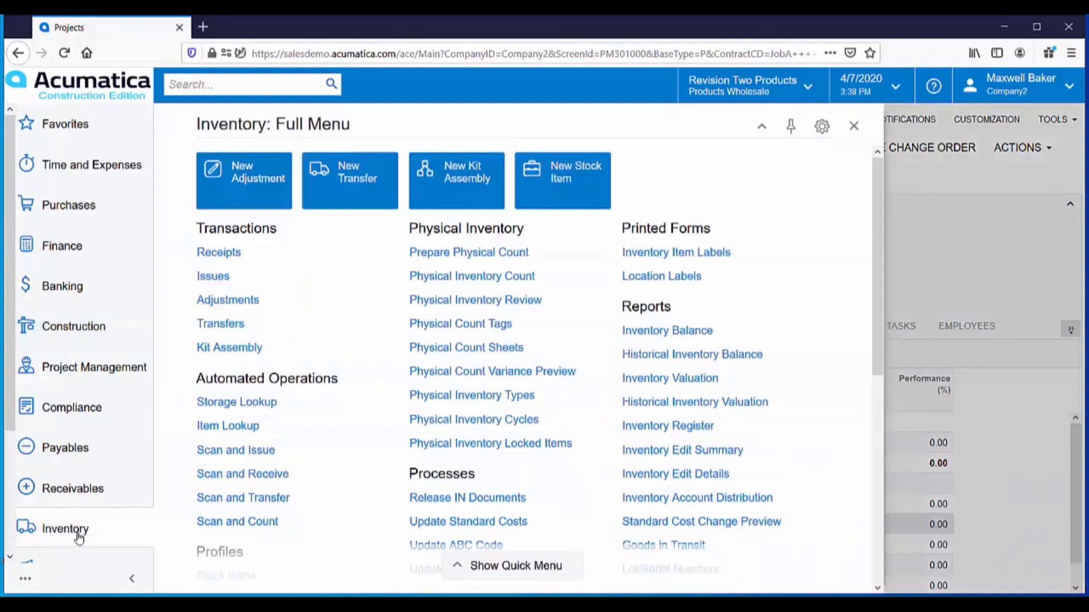
{"action": "left_click", "coordinate": [219, 278]}
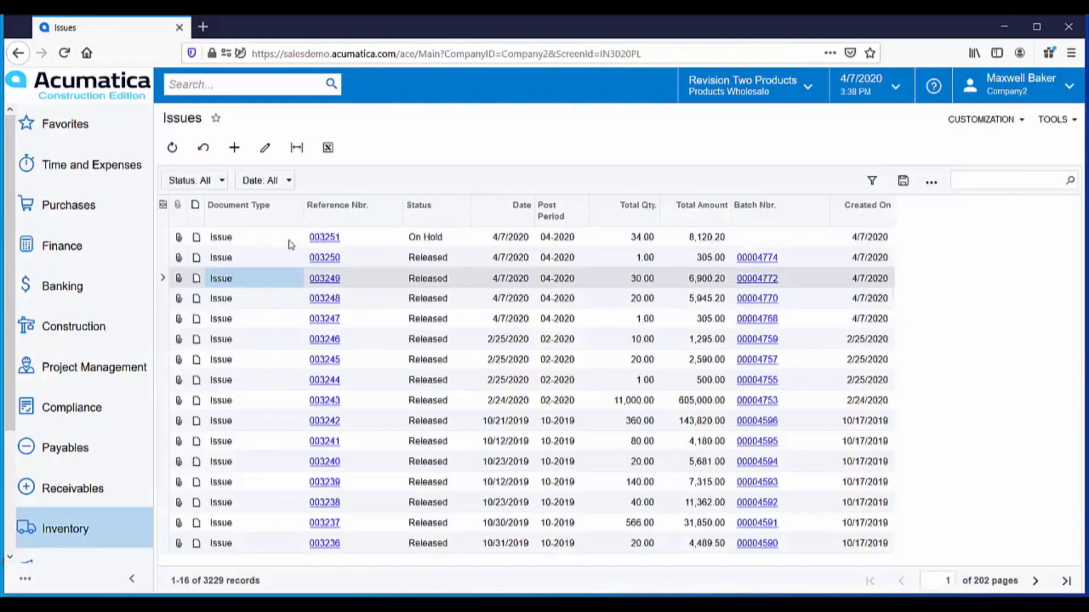
{"action": "left_click", "coordinate": [325, 238]}
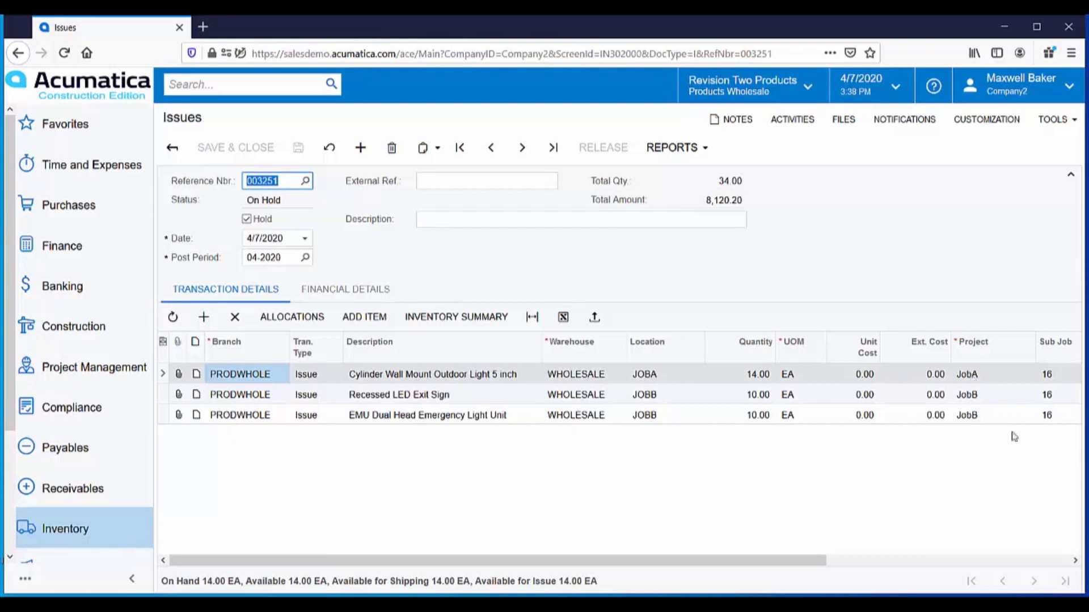
Step: Check the issue lines' project, cost code and reason code columns, then take the issue off hold and release it
{"action": "left_click_drag", "start_coordinate": [820, 561], "coordinate": [974, 562]}
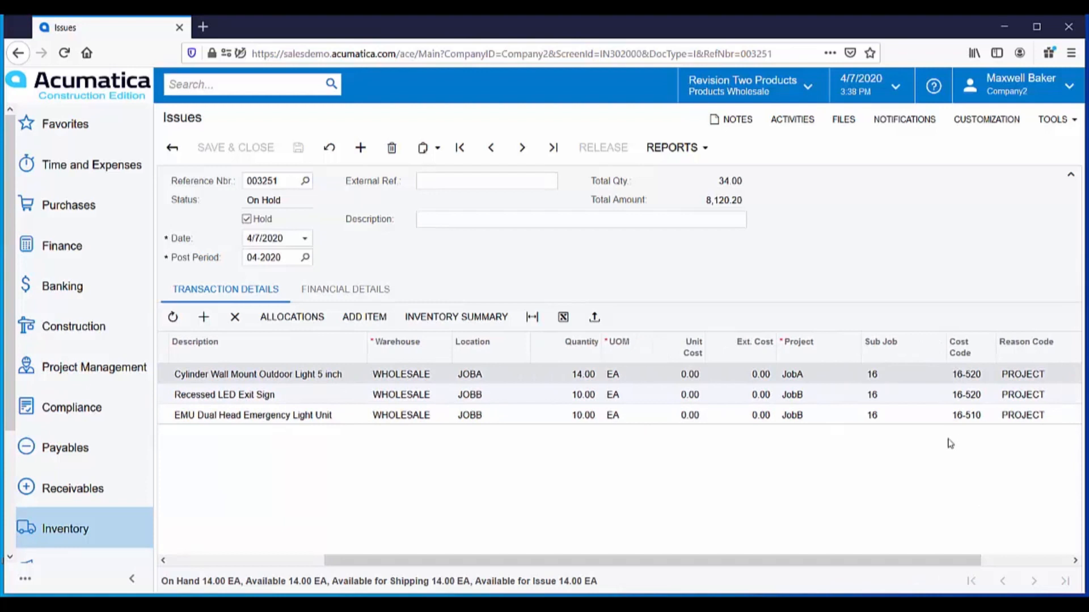
{"action": "left_click_drag", "start_coordinate": [849, 561], "coordinate": [694, 563]}
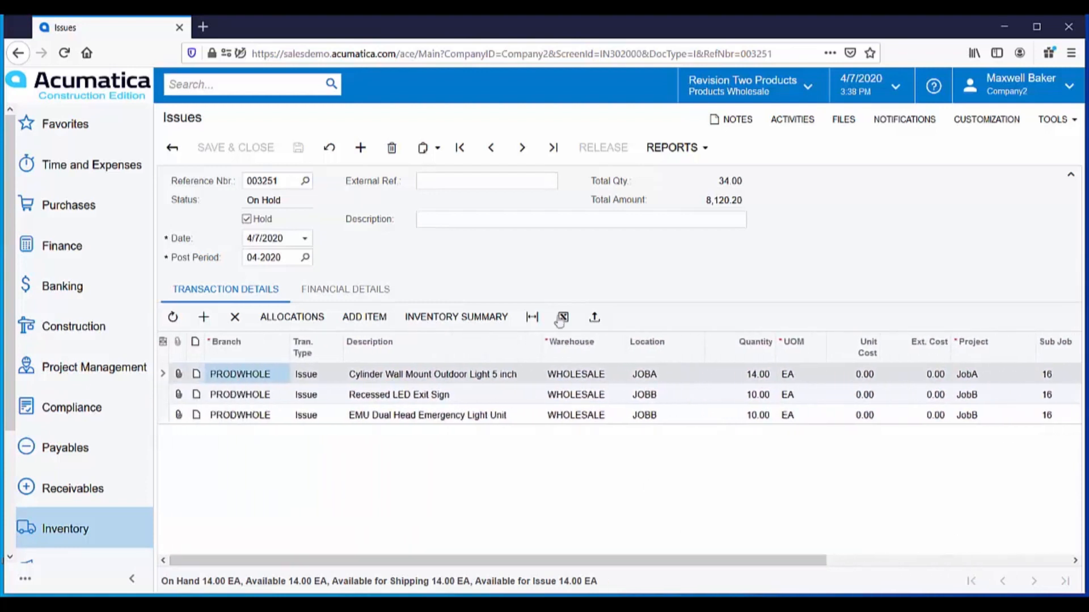
{"action": "left_click", "coordinate": [247, 219]}
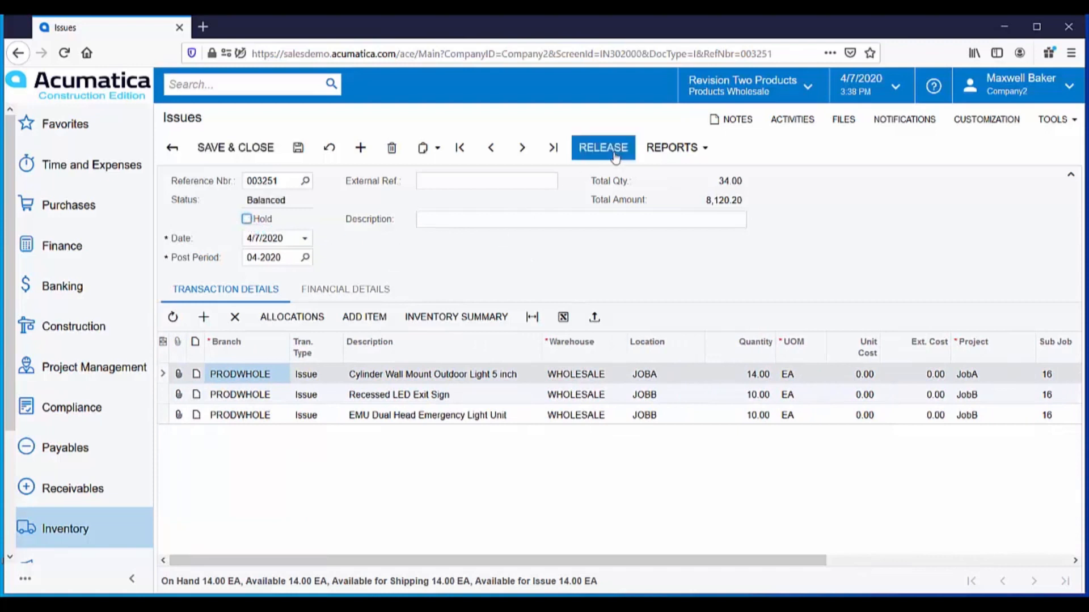
{"action": "left_click", "coordinate": [605, 154]}
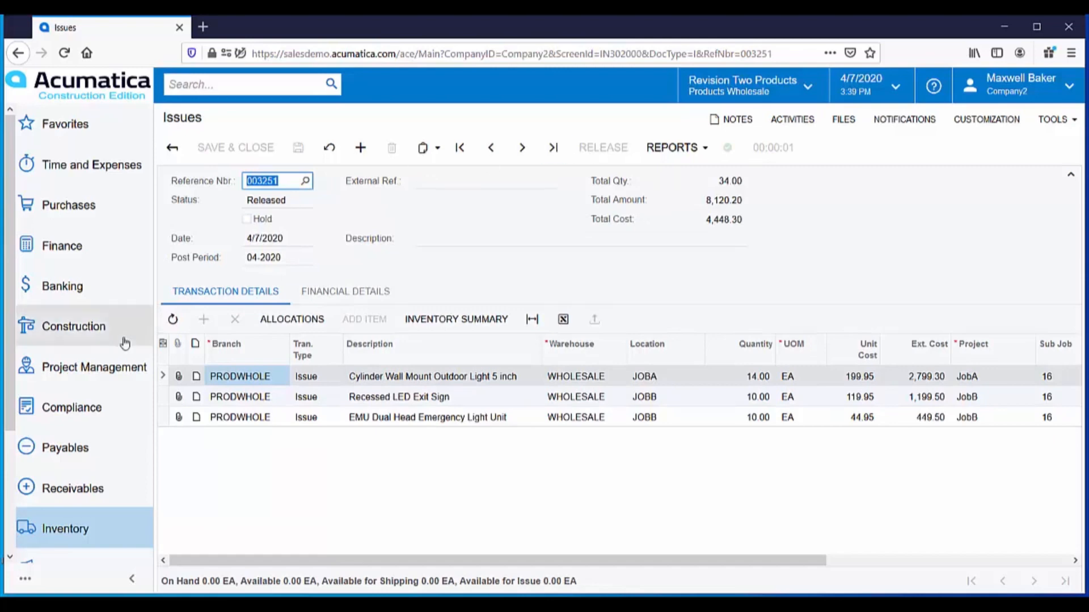
Step: Reopen project JobA to check its updated balances and the exterior lighting line 16-520 in the cost budget
{"action": "left_click", "coordinate": [103, 335]}
{"action": "left_click", "coordinate": [218, 426]}
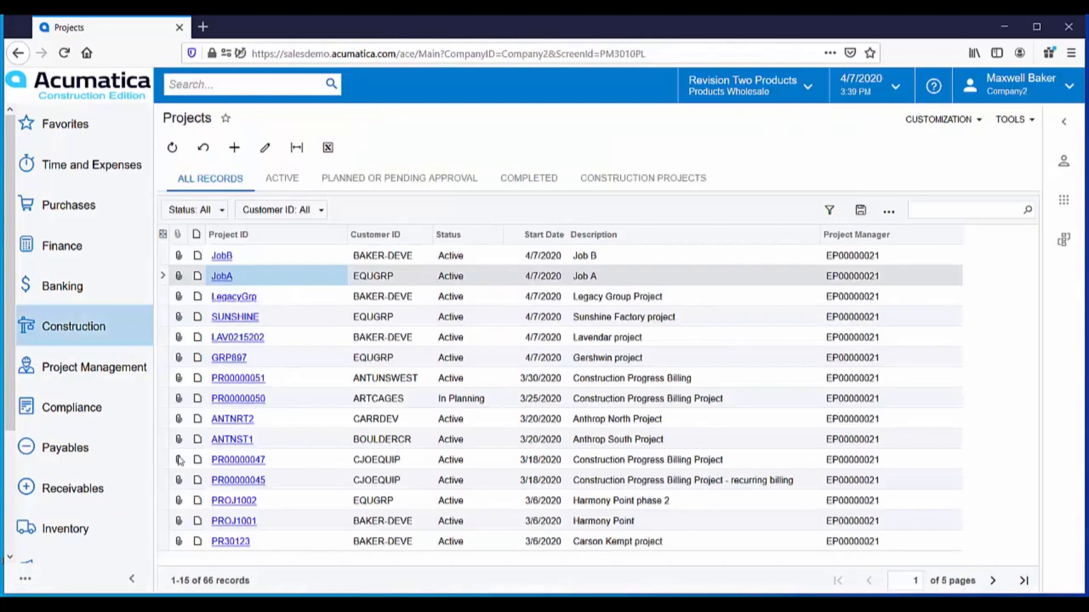
{"action": "left_click", "coordinate": [228, 278]}
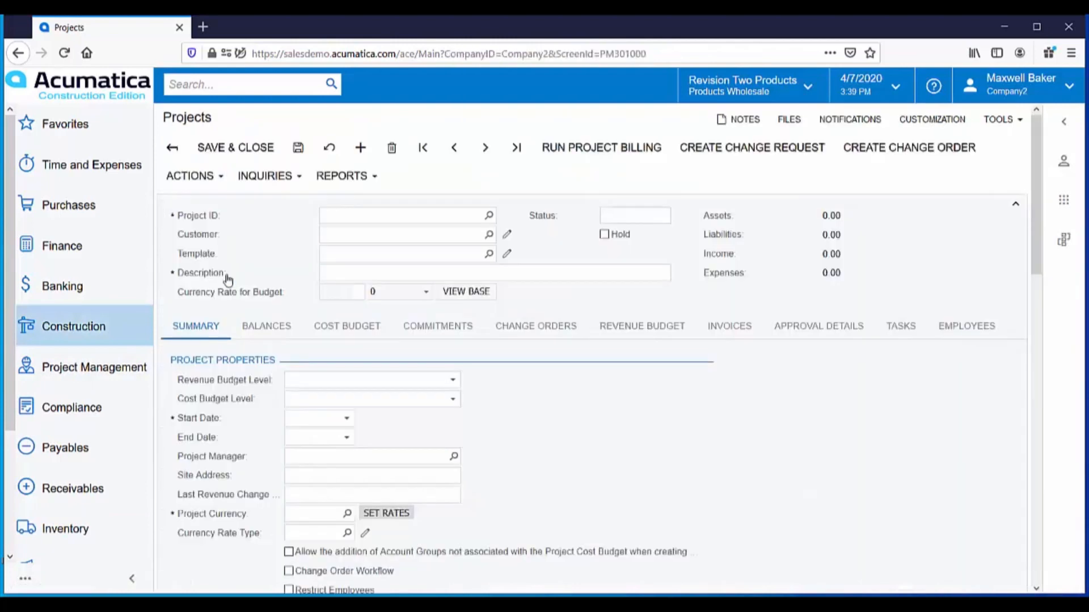
{"action": "left_click", "coordinate": [260, 326]}
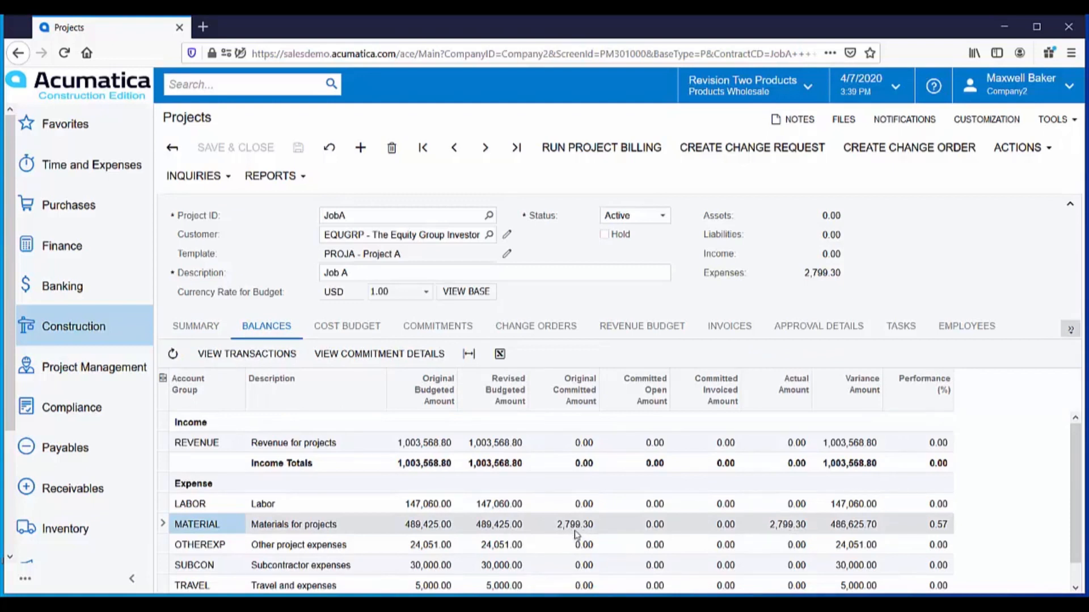
{"action": "left_click", "coordinate": [339, 331]}
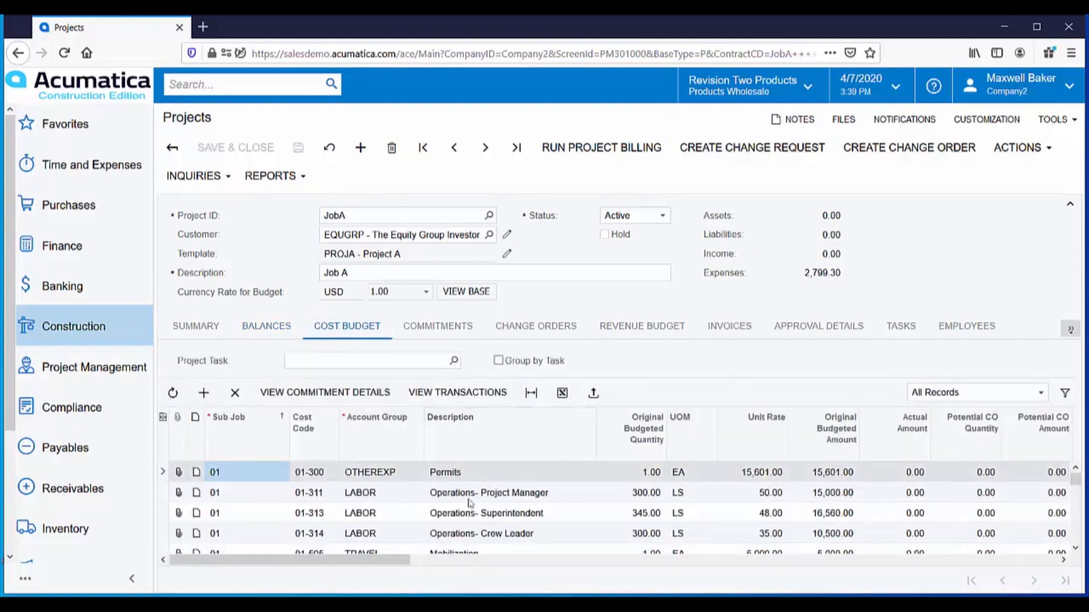
{"action": "scroll", "coordinate": [472, 508], "scroll_direction": "down", "scroll_amount": 10}
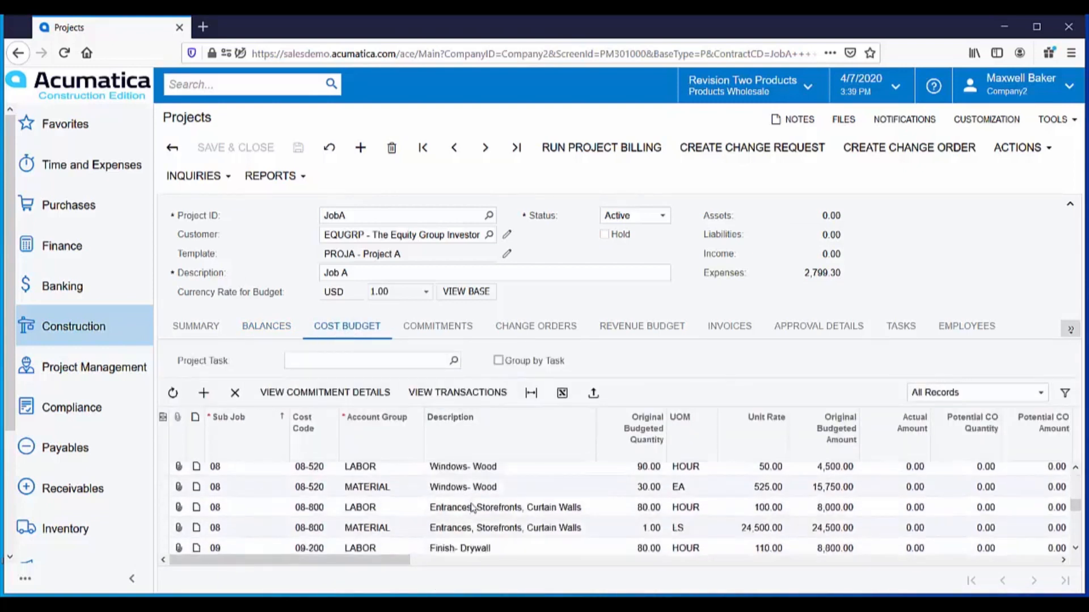
{"action": "scroll", "coordinate": [472, 509], "scroll_direction": "down", "scroll_amount": 3}
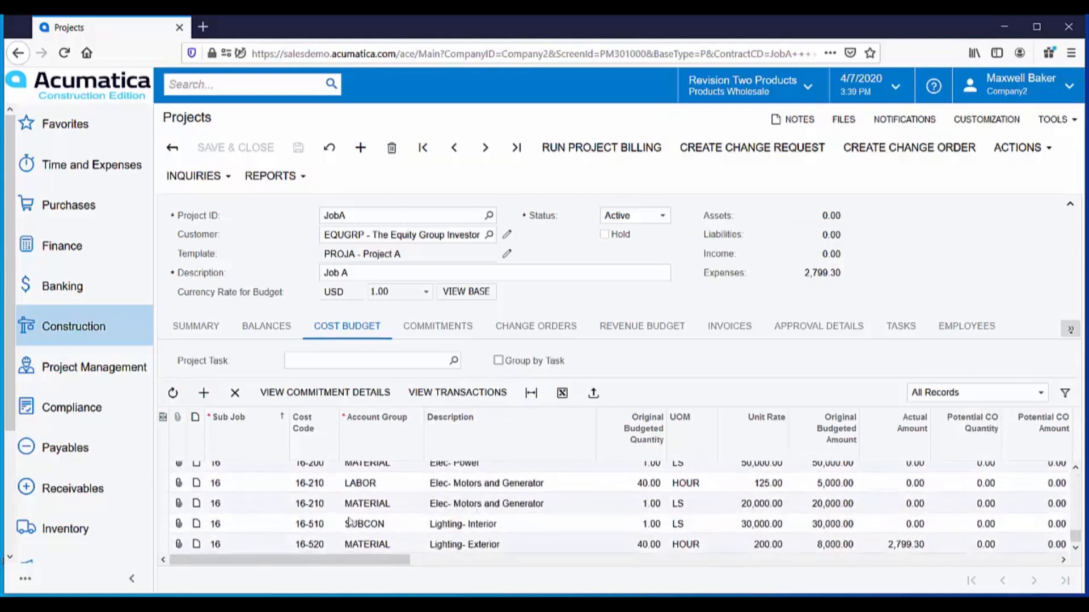